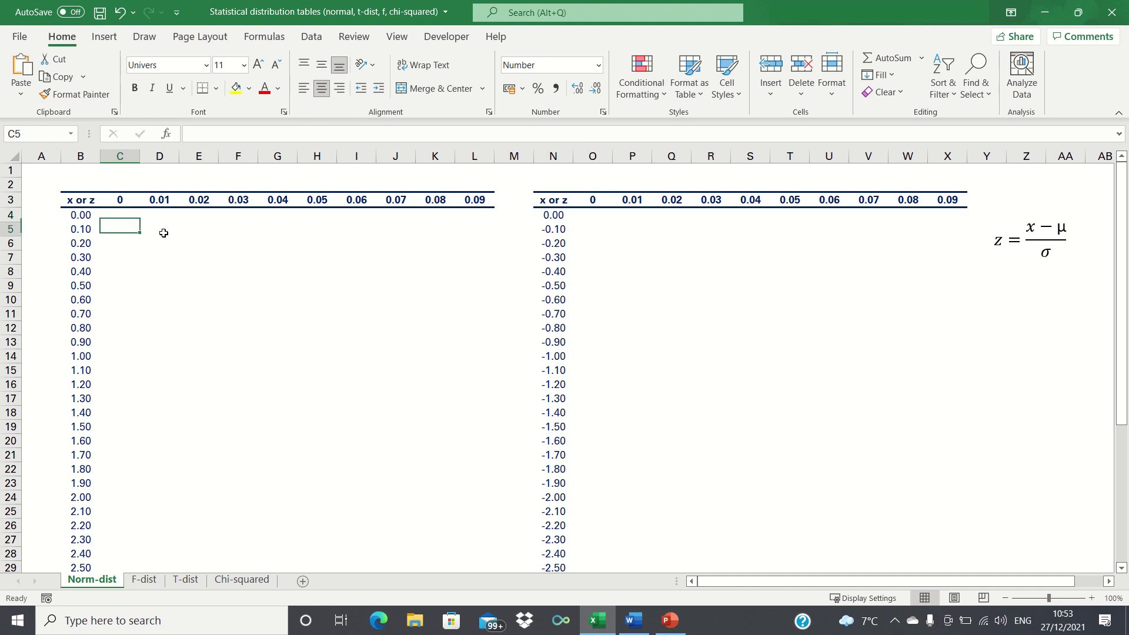
# Enter =NORMSDIST(B4+C3) in C4 of the positive z-table, giving 0.5000
pyautogui.click(164, 233)
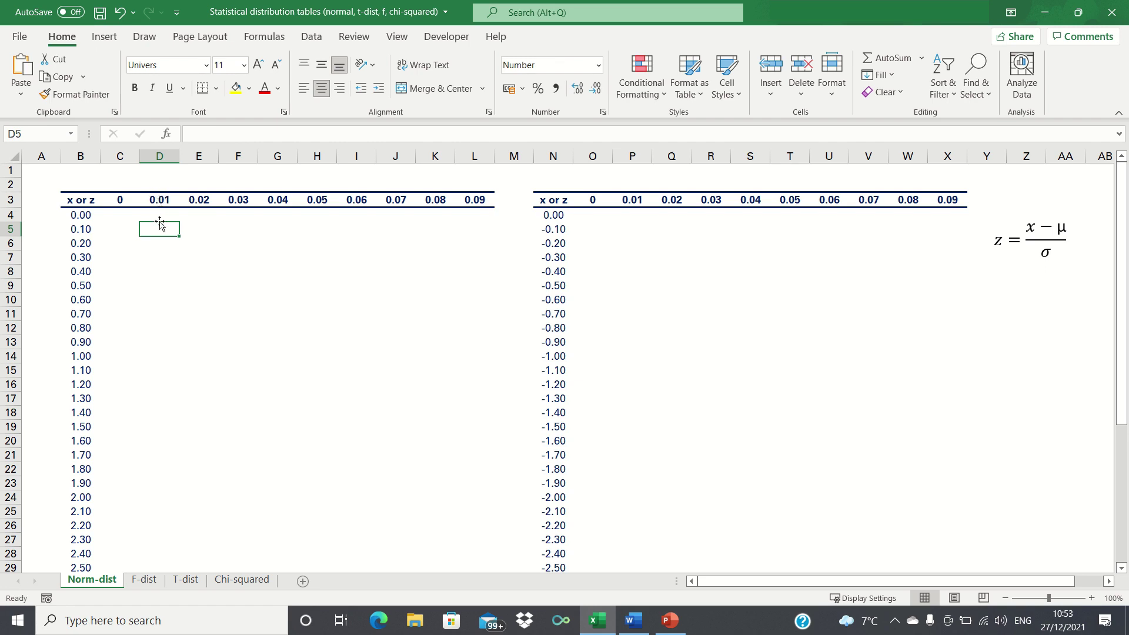
pyautogui.press('Up')
pyautogui.press('Left')
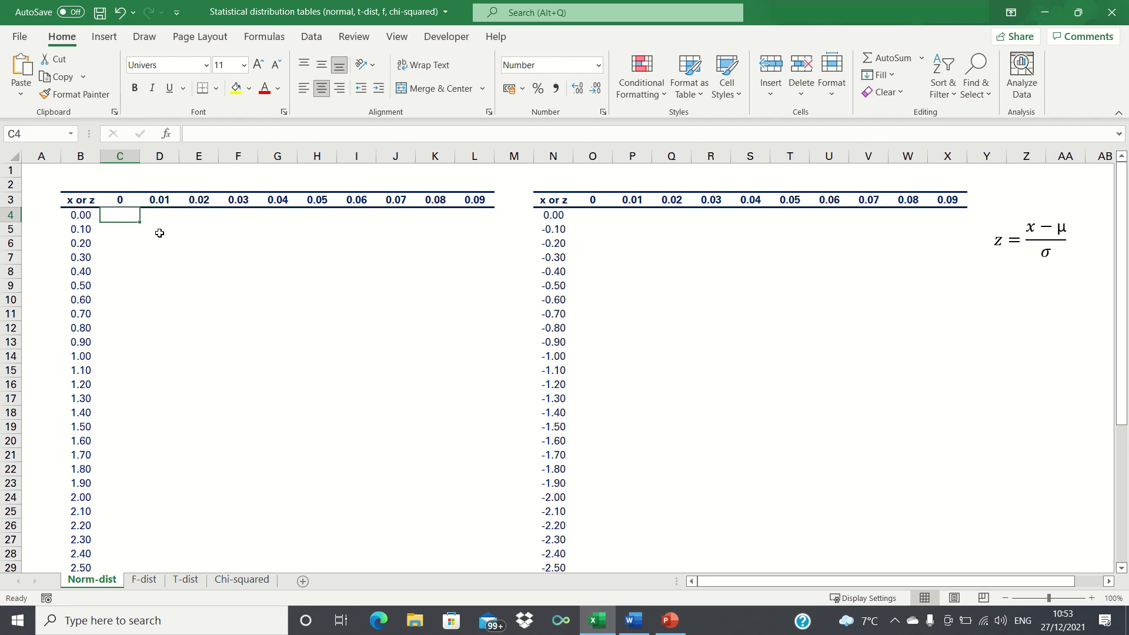
pyautogui.write('=NO')
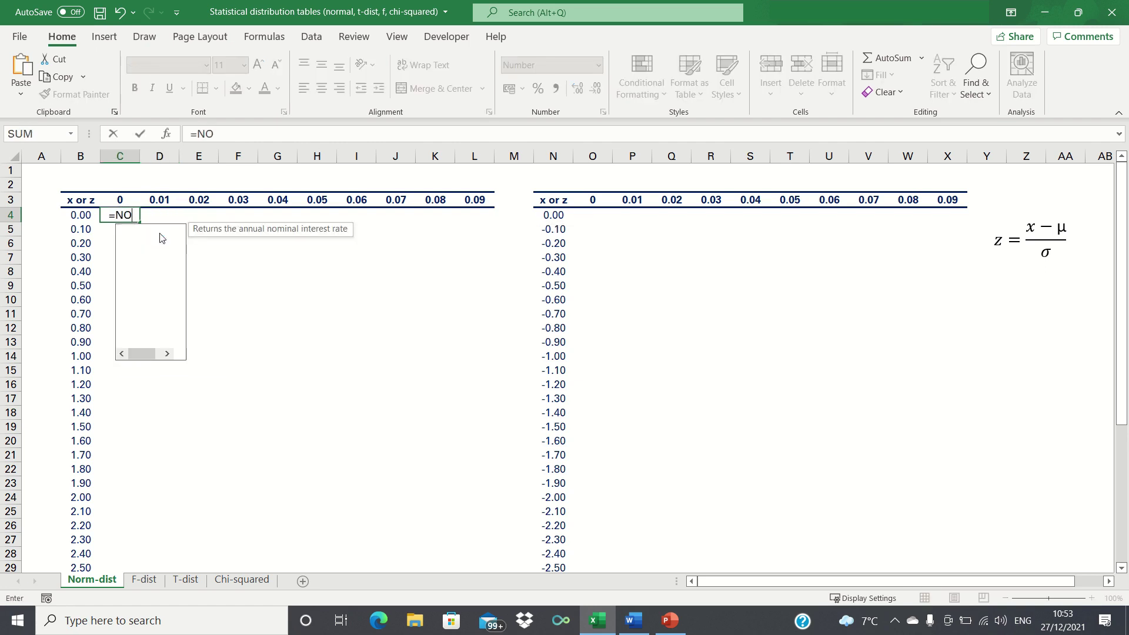
pyautogui.write('RMSDIST(')
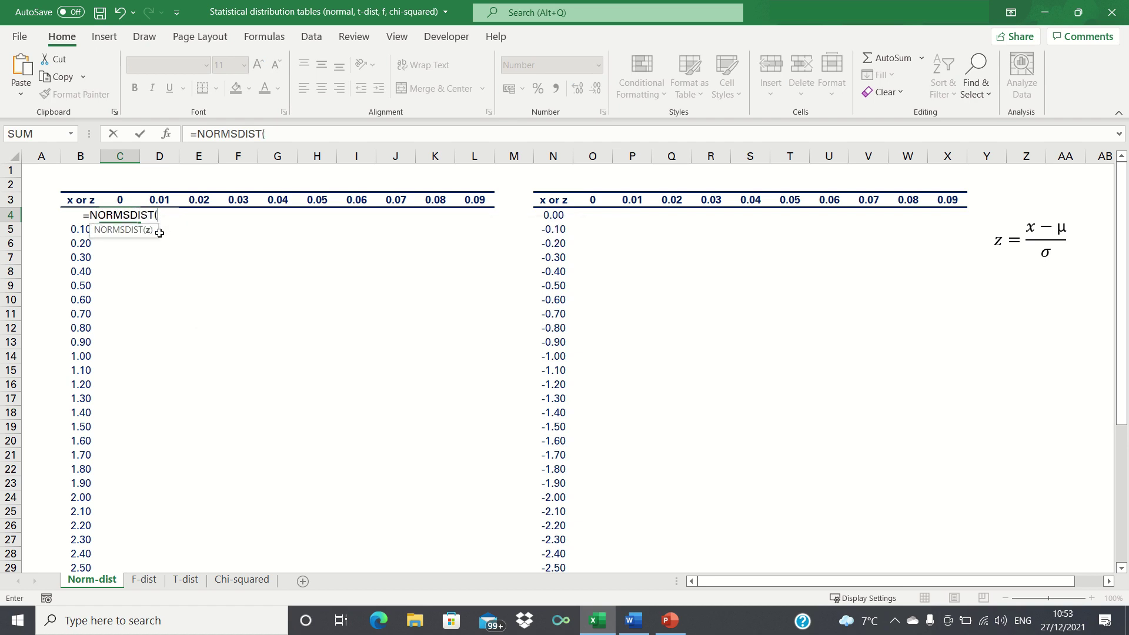
pyautogui.press('Left')
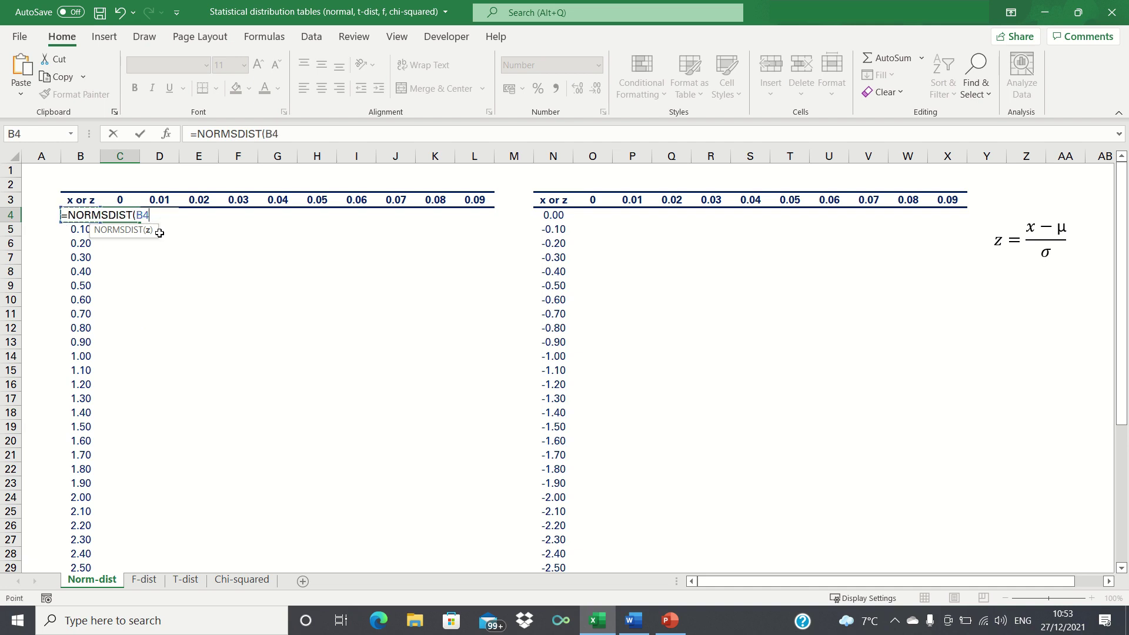
pyautogui.write('+')
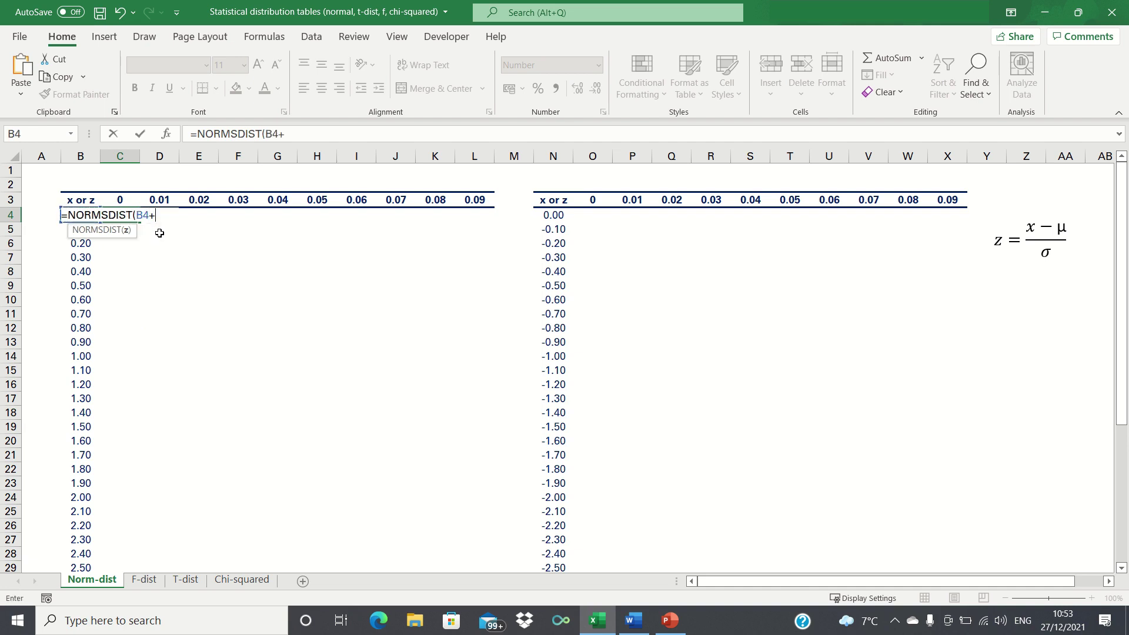
pyautogui.press('Up')
pyautogui.write(')')
pyautogui.press('Return')
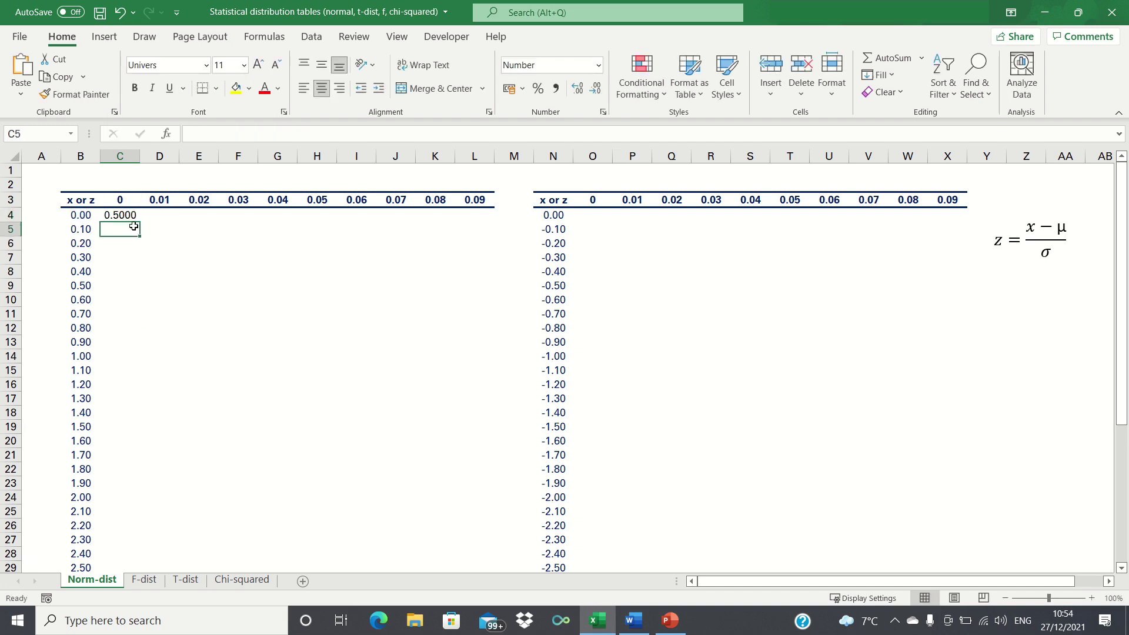
# Change C4's formula to =NORMSDIST($B4+C$3) with mixed references
pyautogui.press('Up')
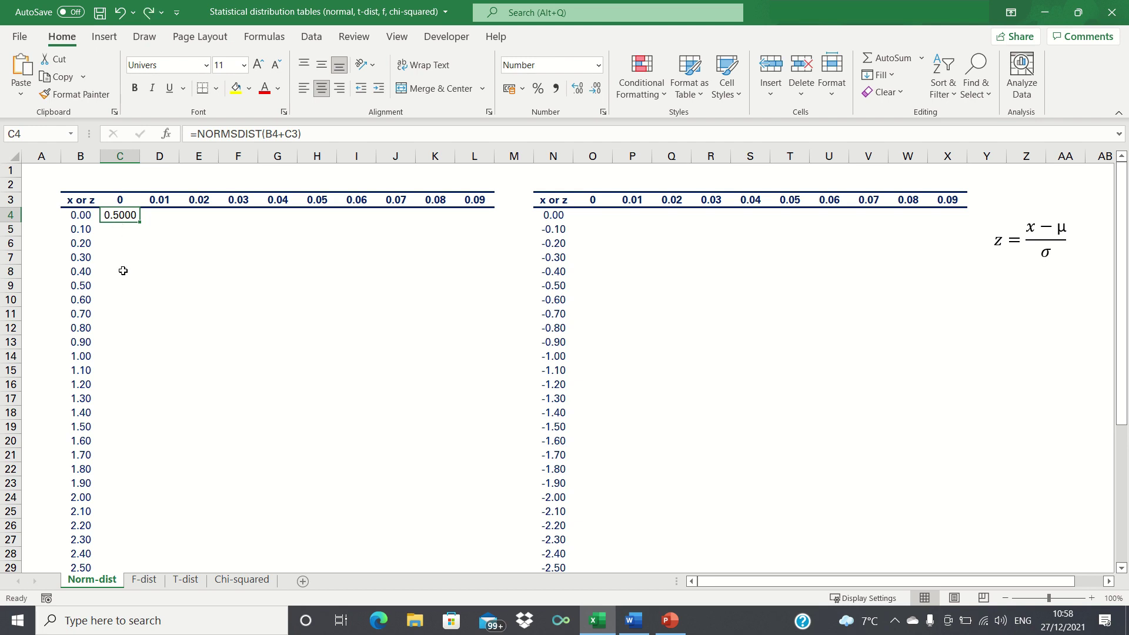
pyautogui.click(266, 135)
pyautogui.write('$')
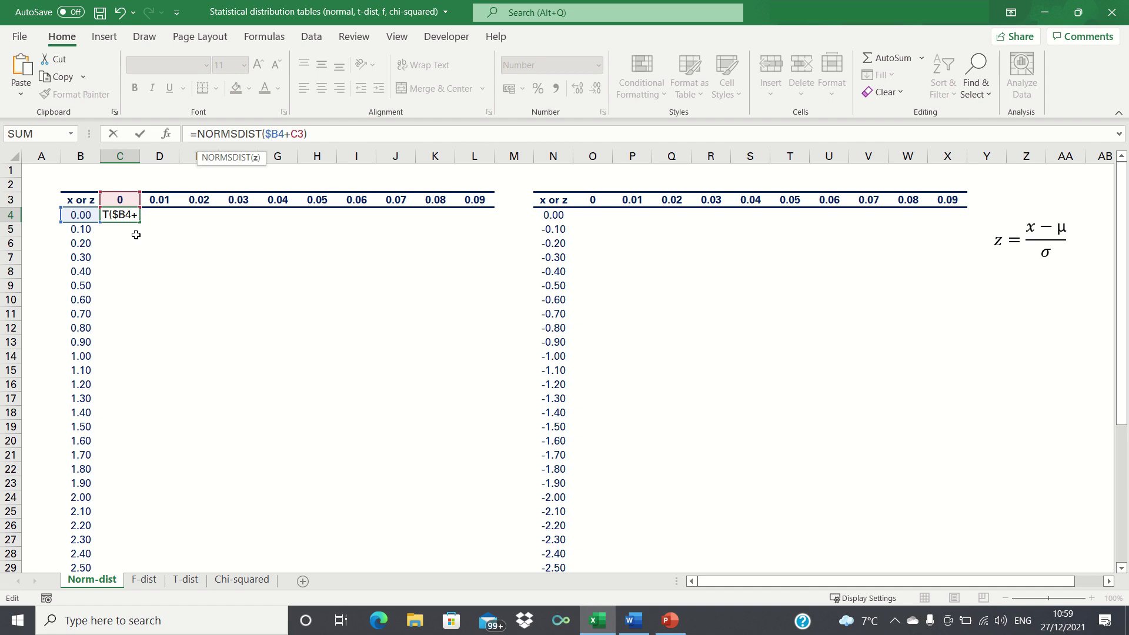
pyautogui.click(300, 133)
pyautogui.write('$')
pyautogui.press('Return')
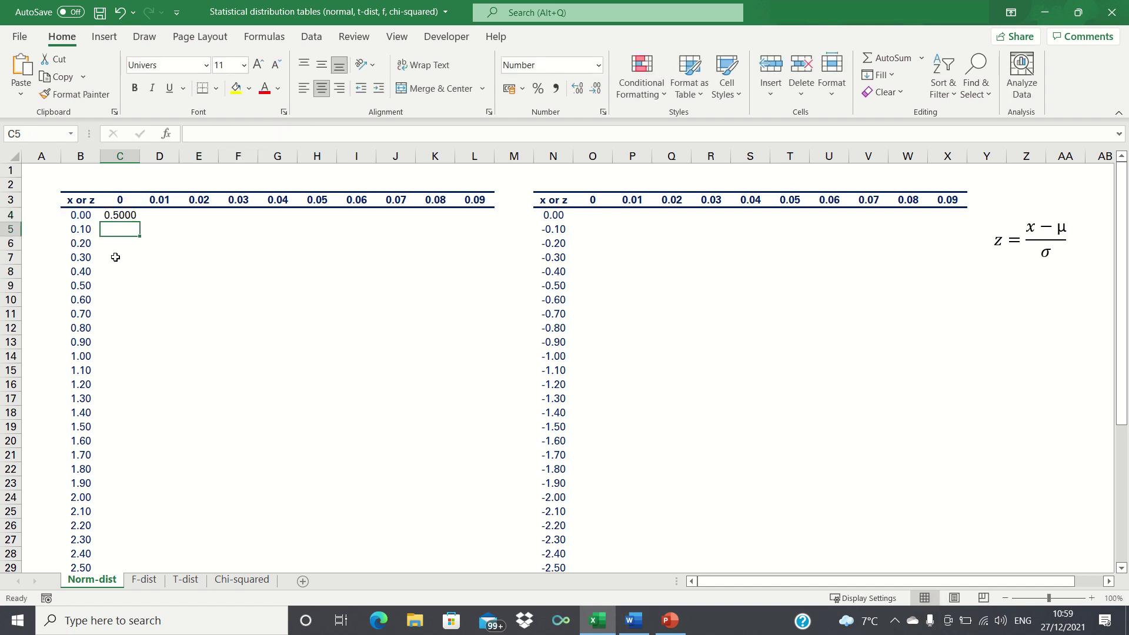
# Copy C4's formula across to L4 and down the table, giving probabilities 0.5000 to 0.9952
pyautogui.press('Up')
pyautogui.moveTo(139, 221); pyautogui.dragTo(480, 215)
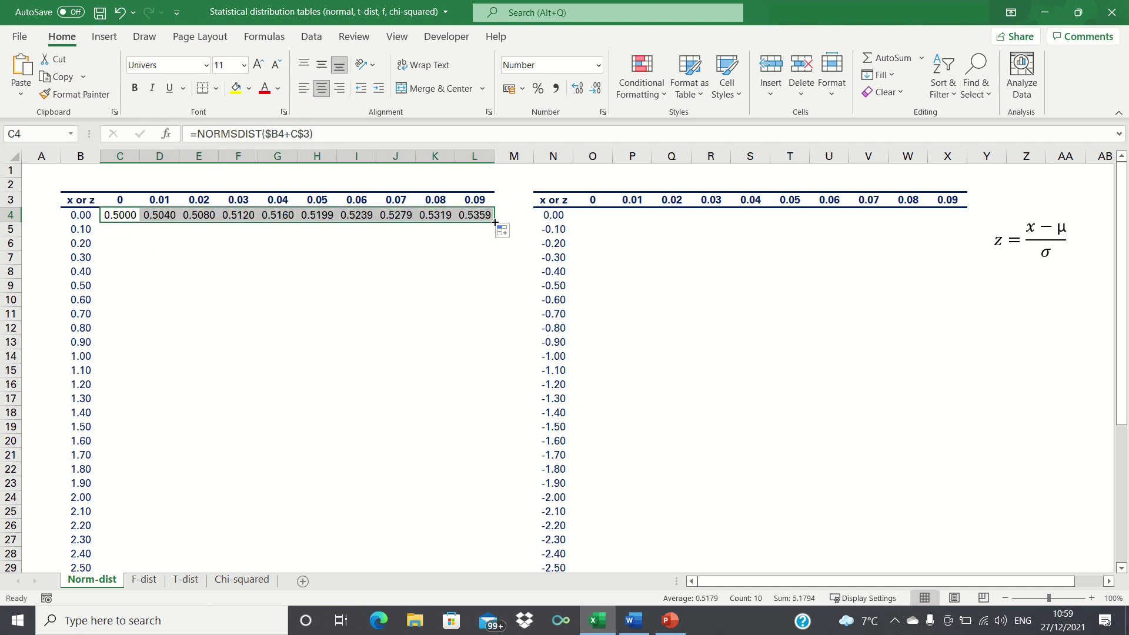
pyautogui.doubleClick(495, 222)
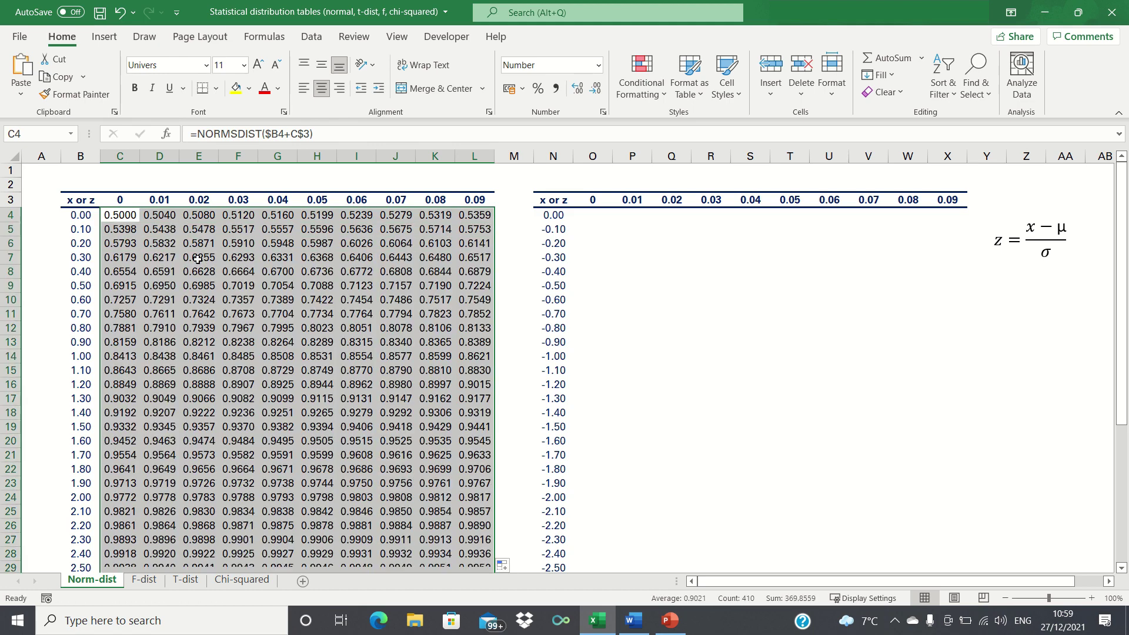
pyautogui.click(122, 214)
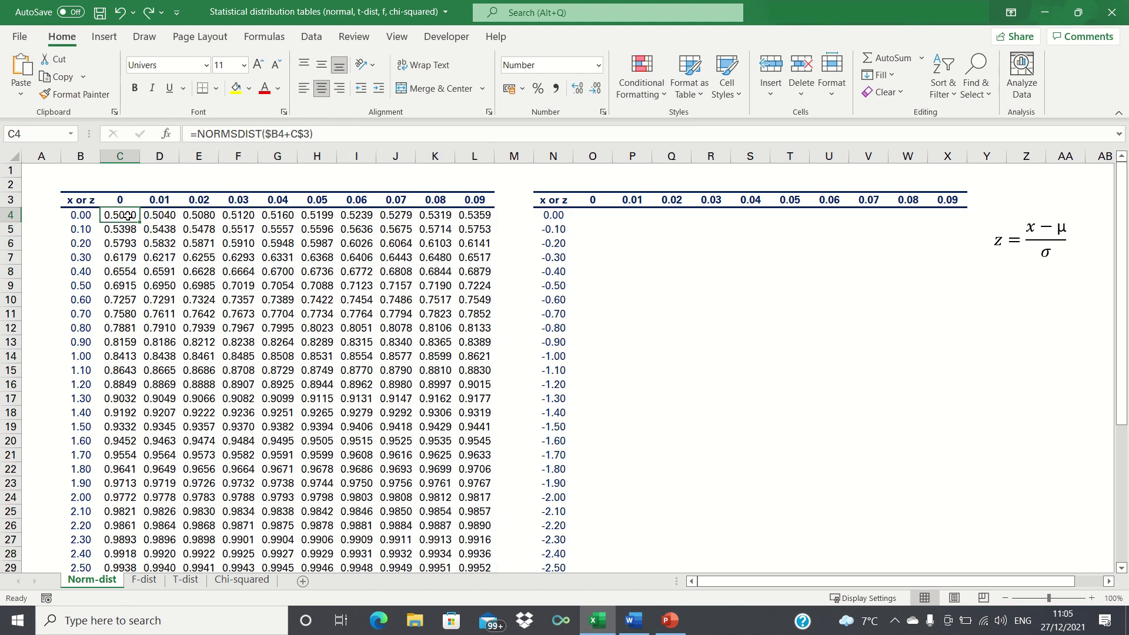
pyautogui.hotkey('ctrl', 'Right')
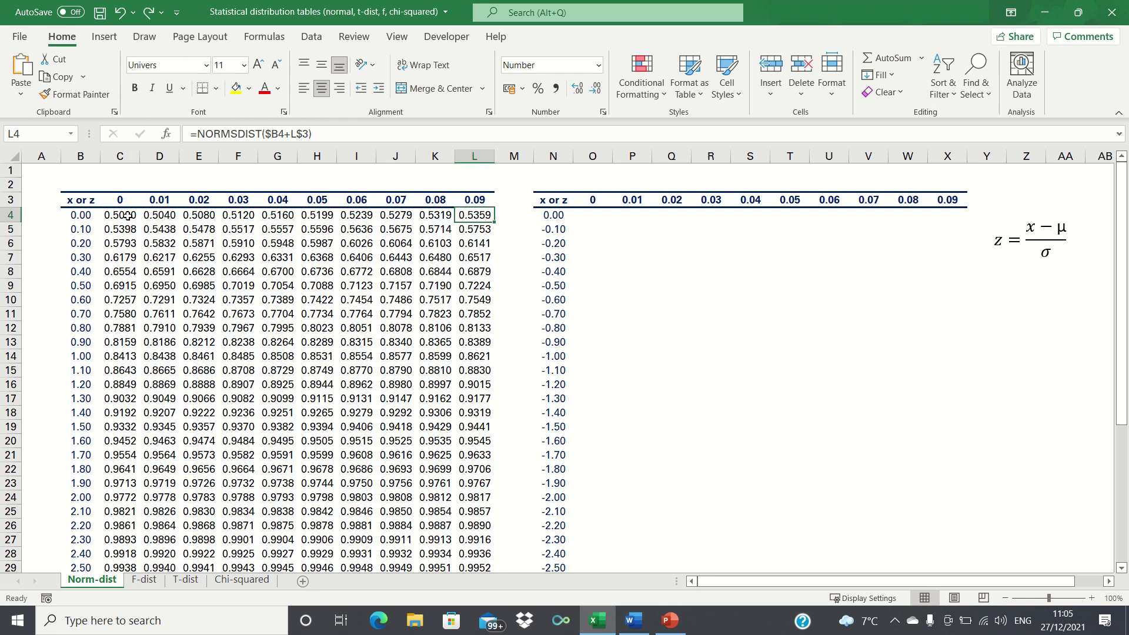
pyautogui.hotkey('ctrl', 'Right')
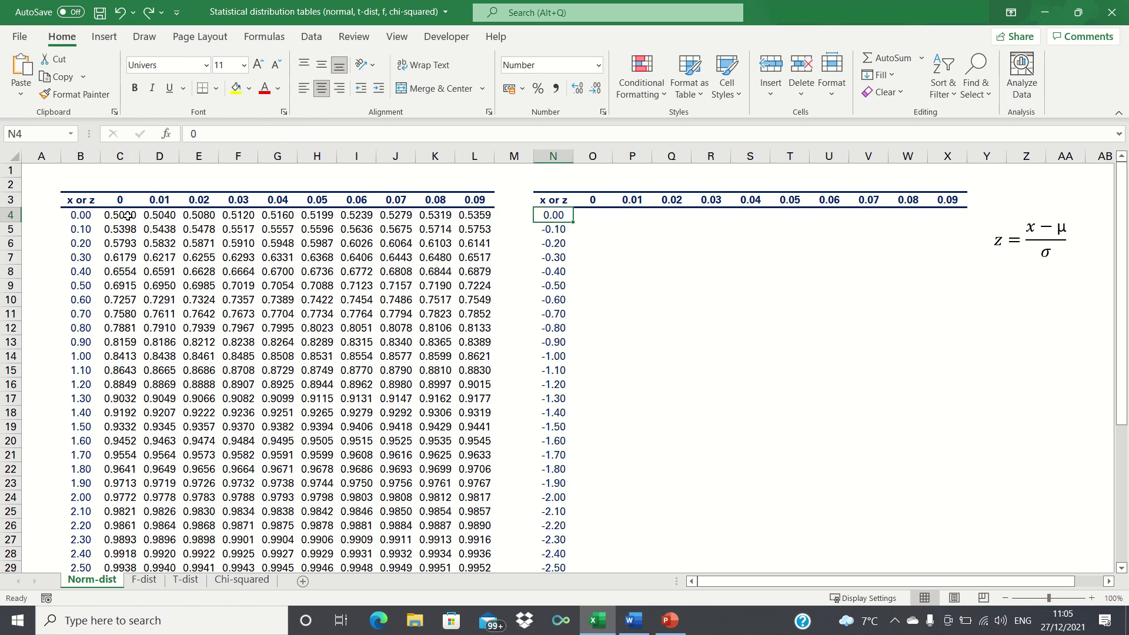
# Enter =NORMSDIST($N4-O$3) in O4 of the negative z-table, giving 0.5000
pyautogui.press('Right')
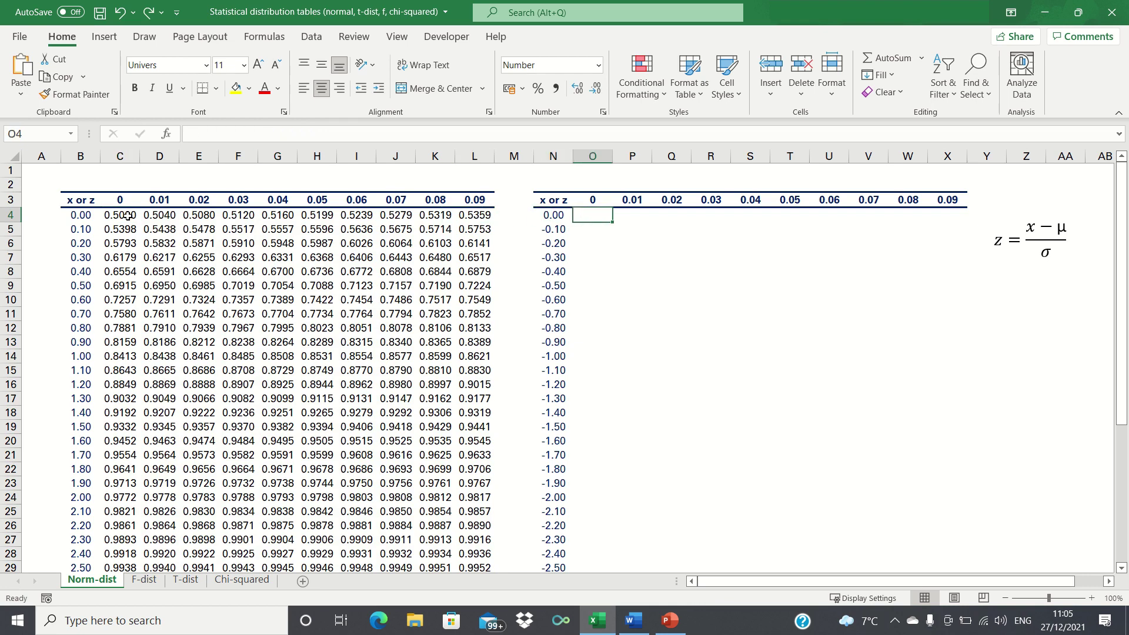
pyautogui.write('=NORMSDIS')
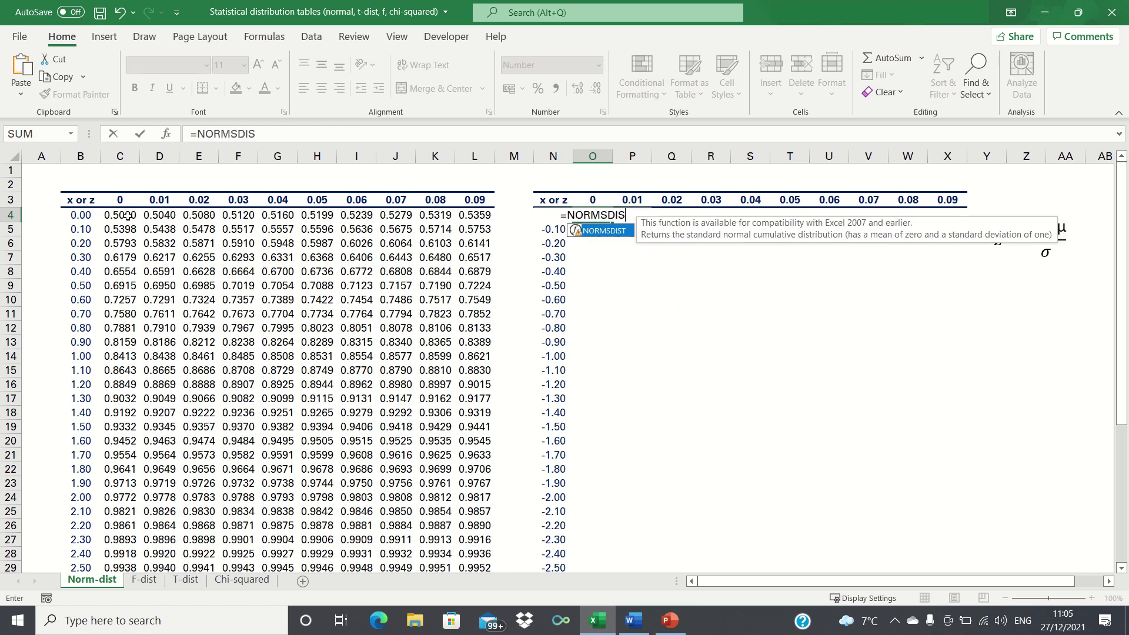
pyautogui.write('T(')
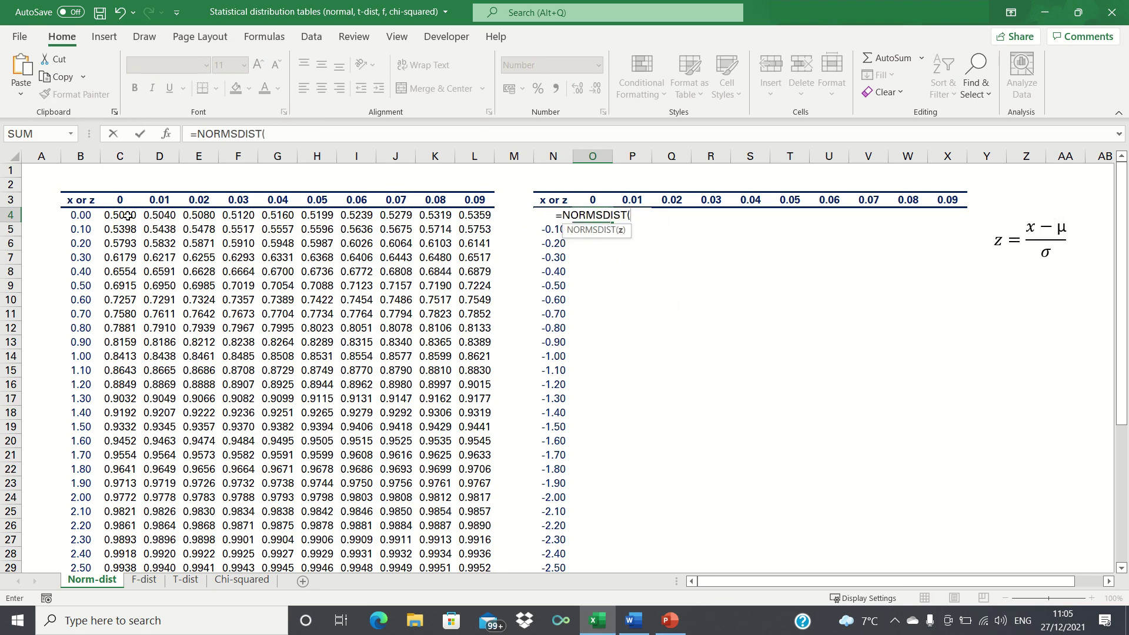
pyautogui.press('Left')
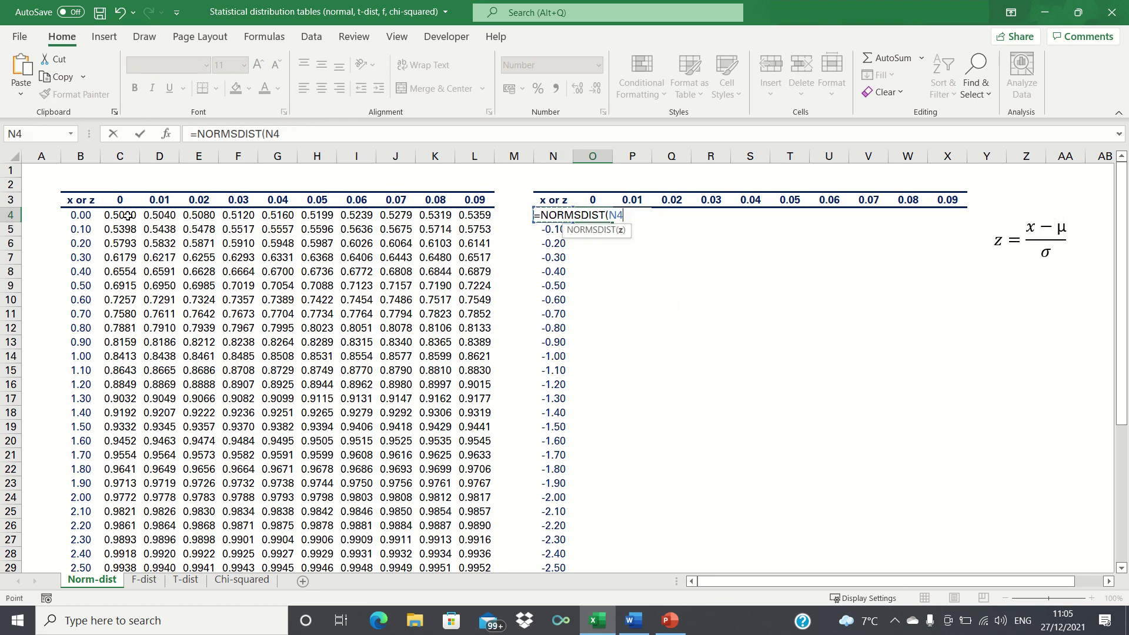
pyautogui.write('-')
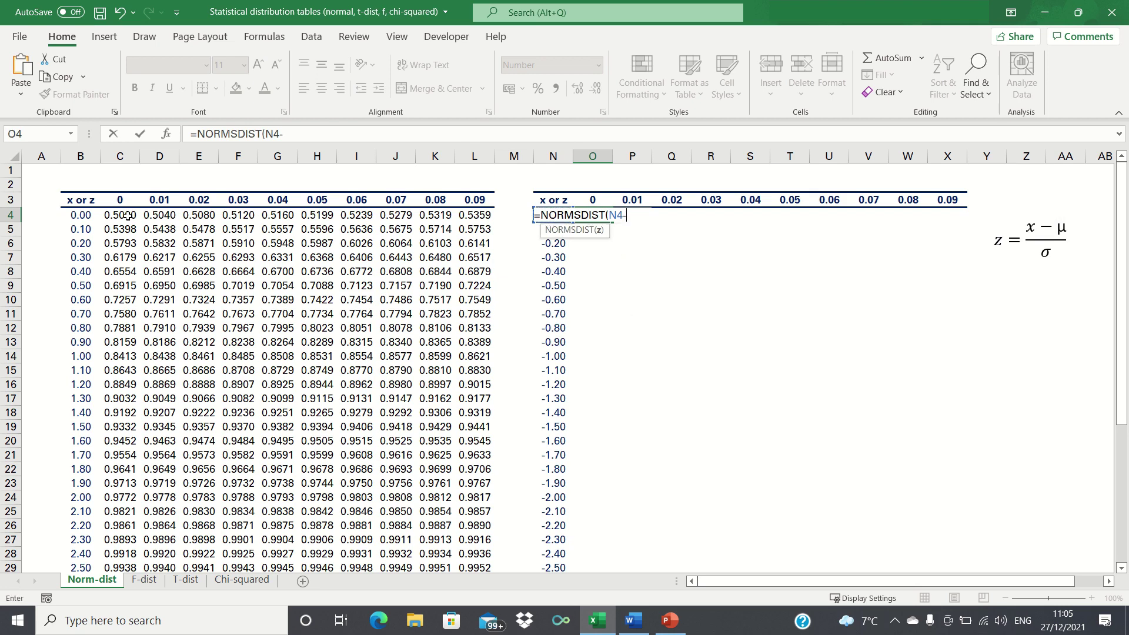
pyautogui.press('Up')
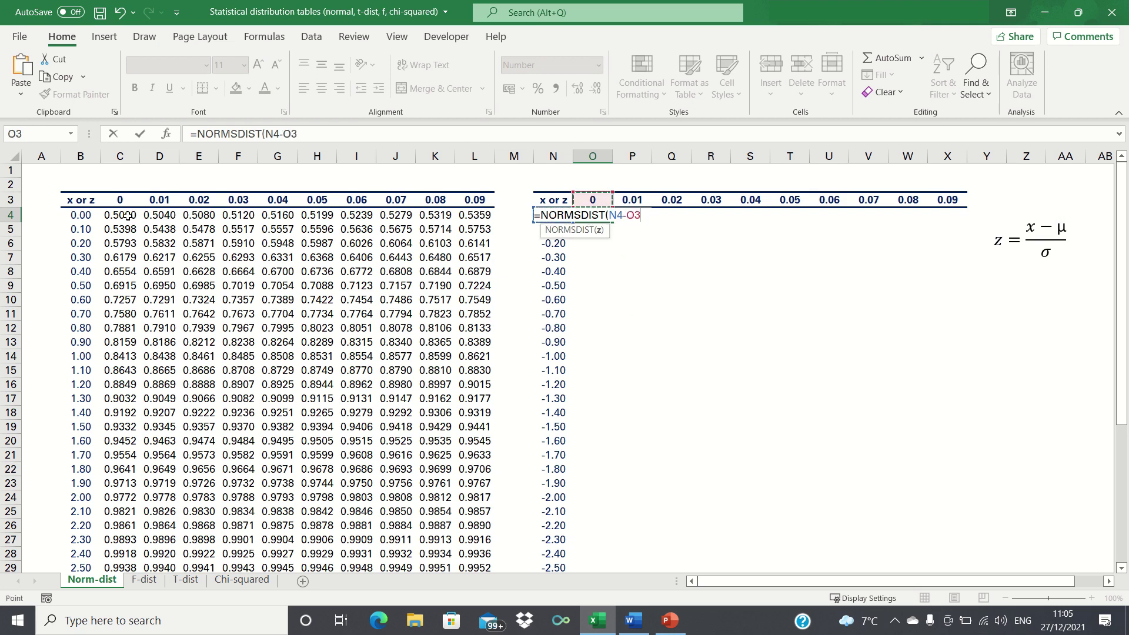
pyautogui.write(')')
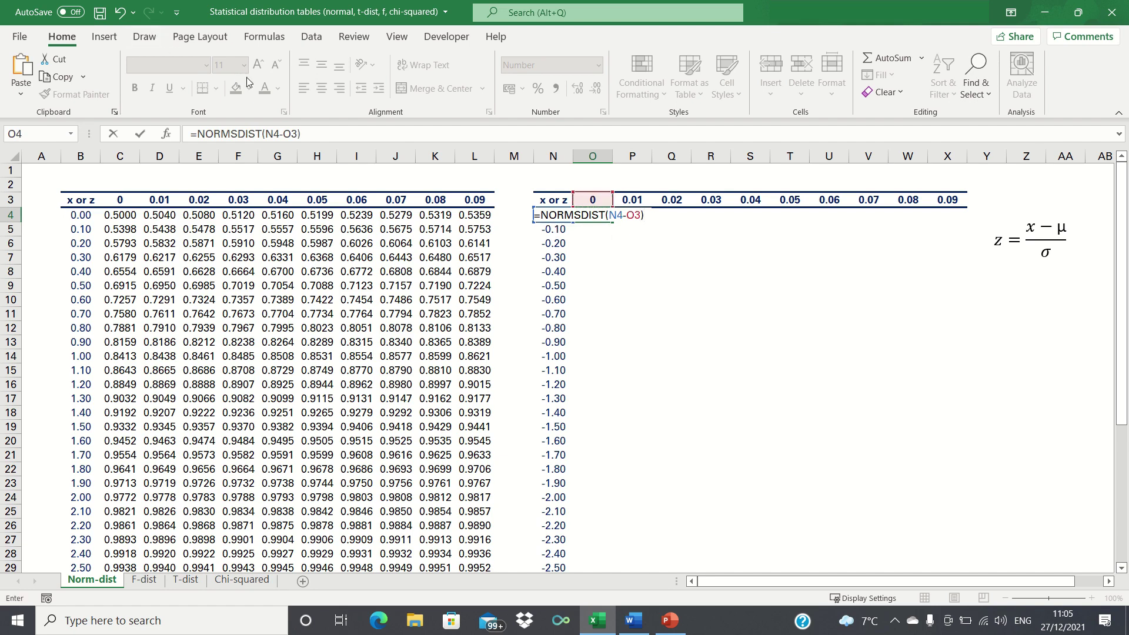
pyautogui.click(263, 134)
pyautogui.write('$')
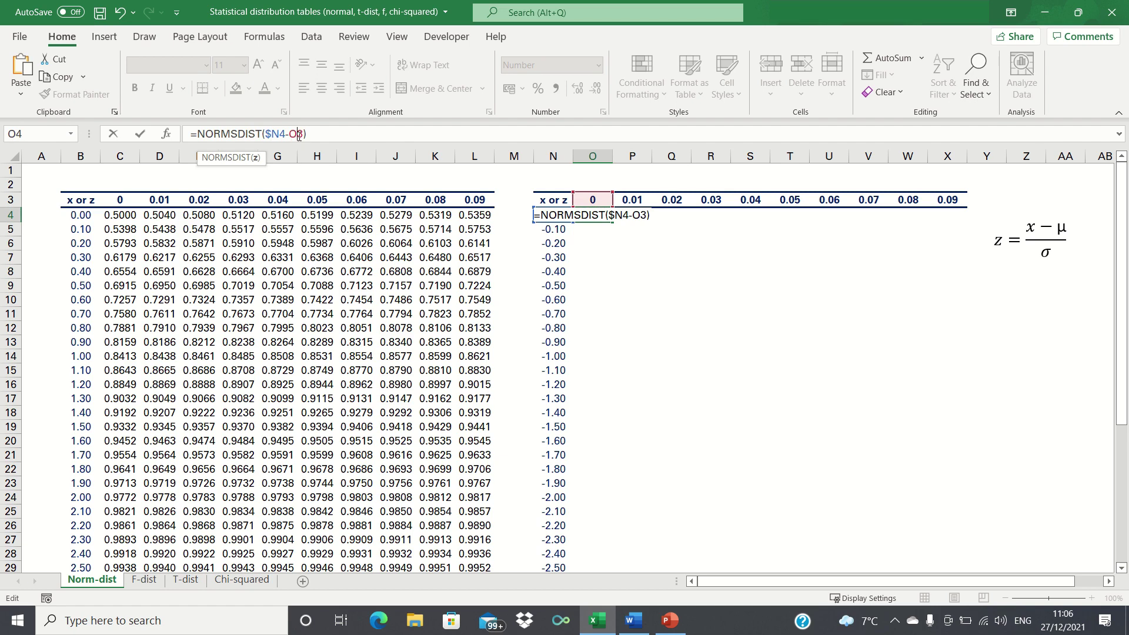
pyautogui.write('$')
pyautogui.hotkey('ctrl', 'Return')
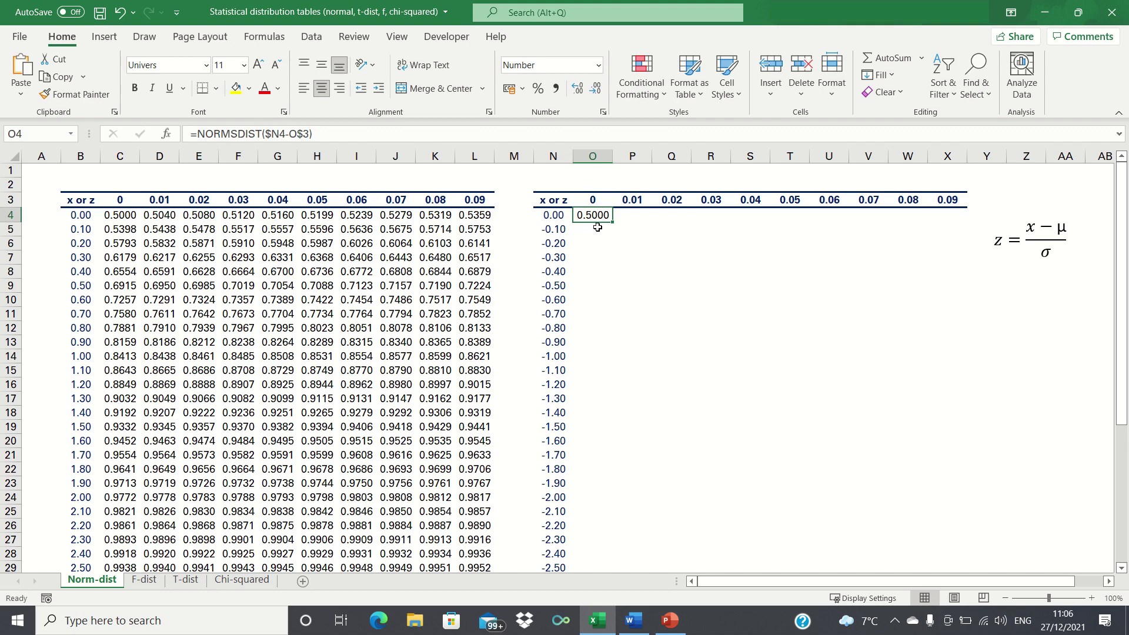
# Copy O4's formula across to X4 and down the table, giving probabilities 0.5000 to 0.0048
pyautogui.moveTo(615, 224); pyautogui.dragTo(965, 221)
pyautogui.doubleClick(965, 220)
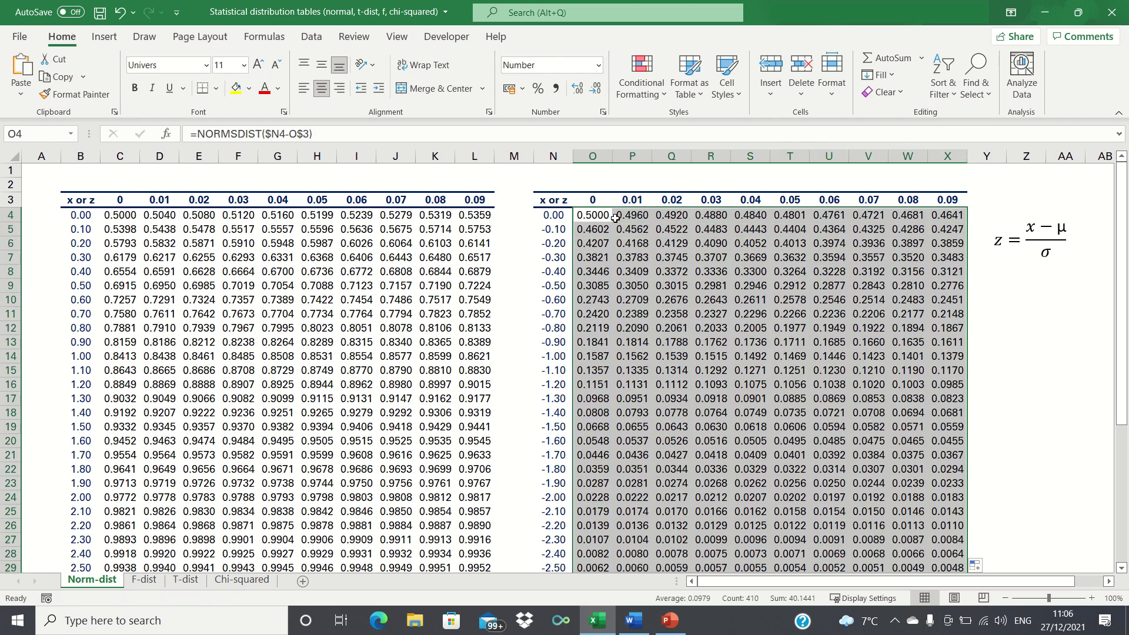
pyautogui.click(595, 217)
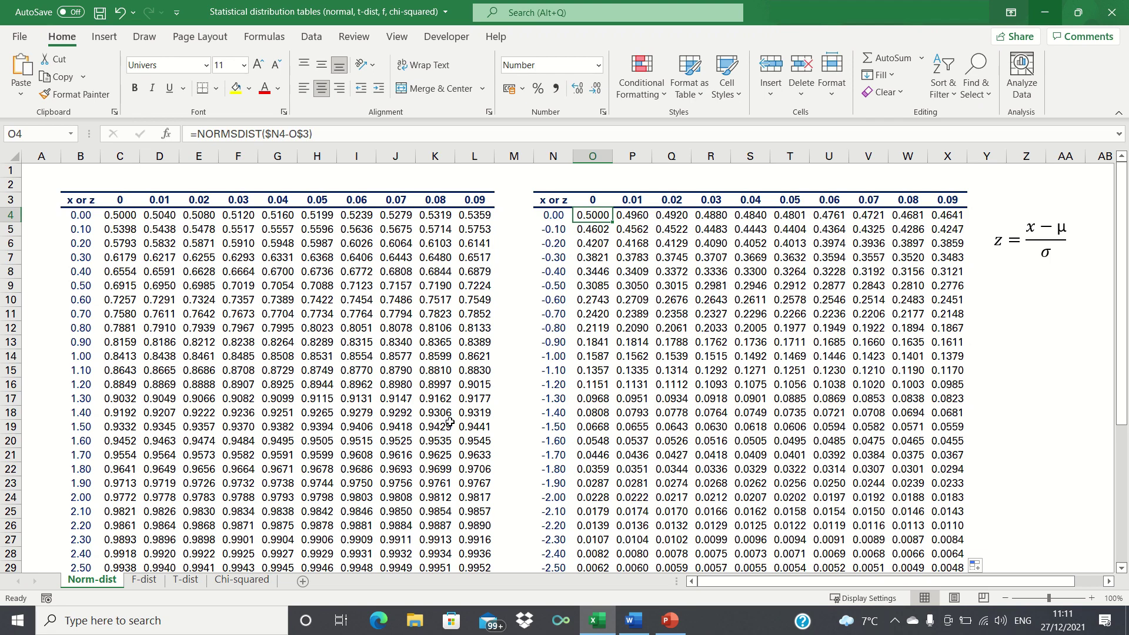
pyautogui.click(362, 483)
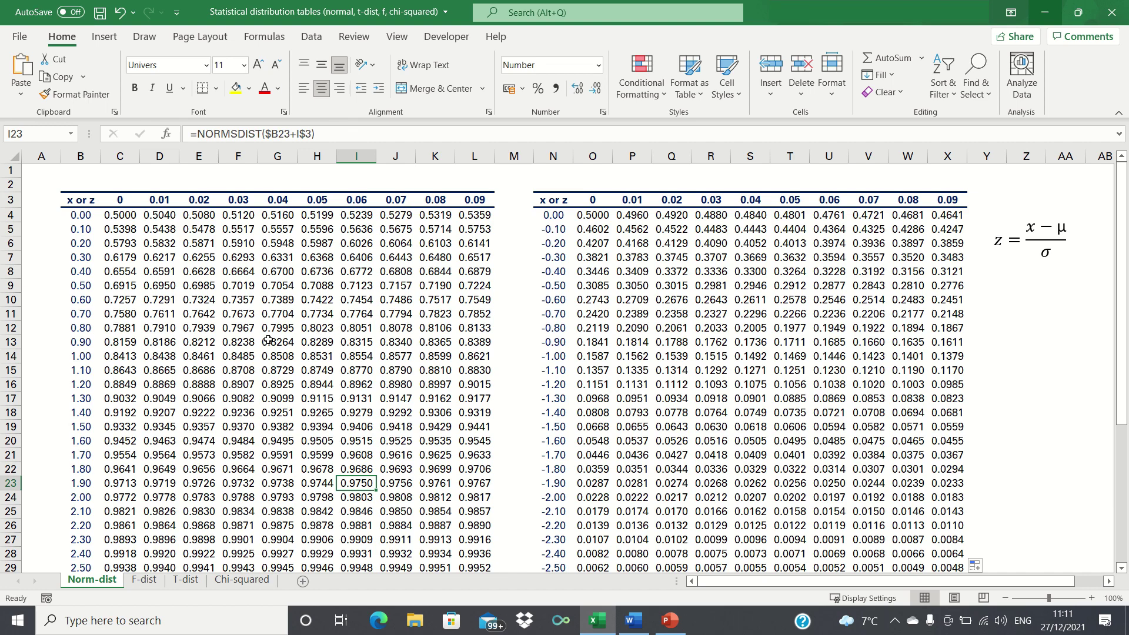
pyautogui.click(124, 369)
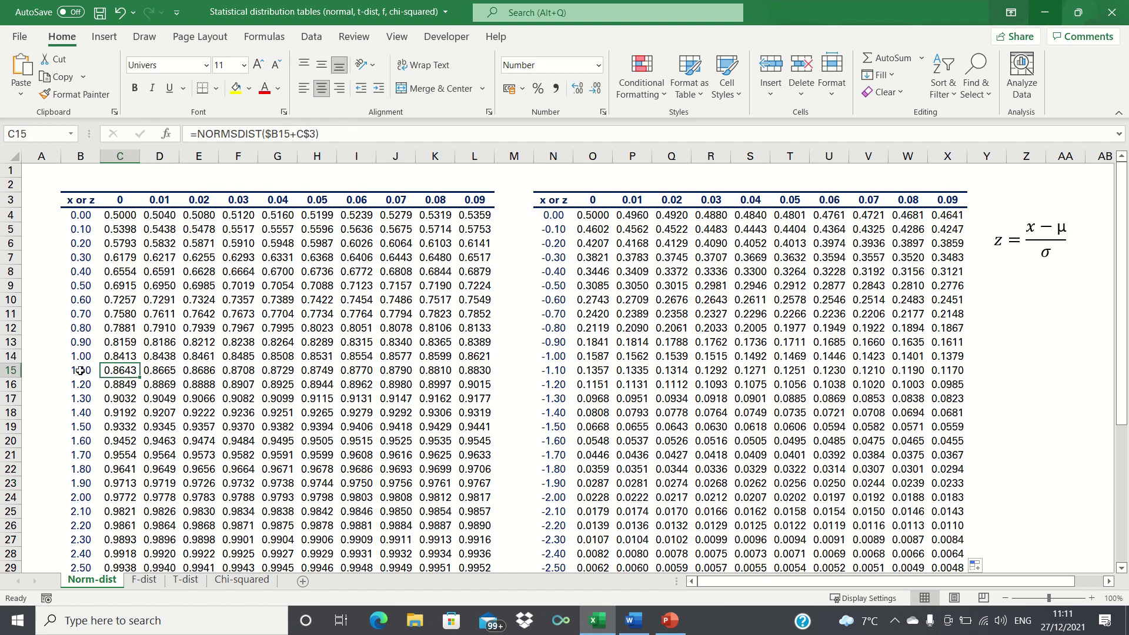